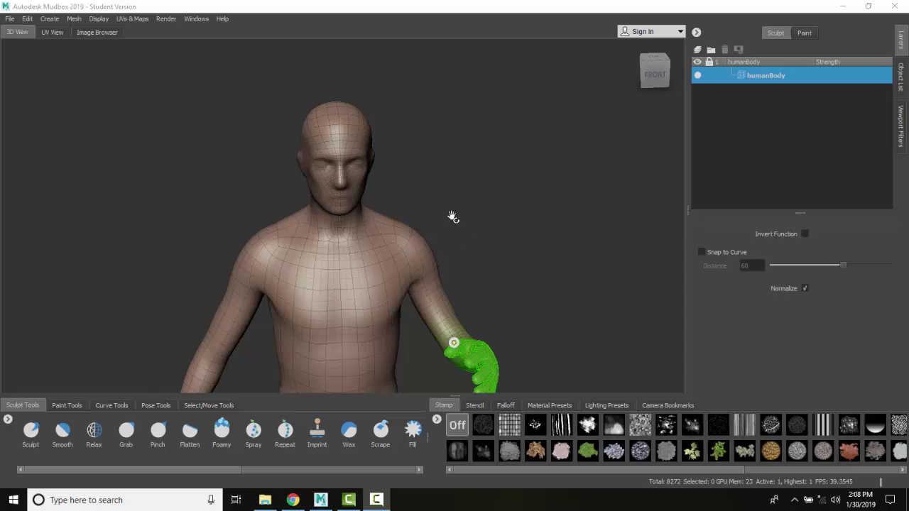
# Step the human body mesh down to its lowest subdivision level, level 0
pyautogui.click(75, 19)
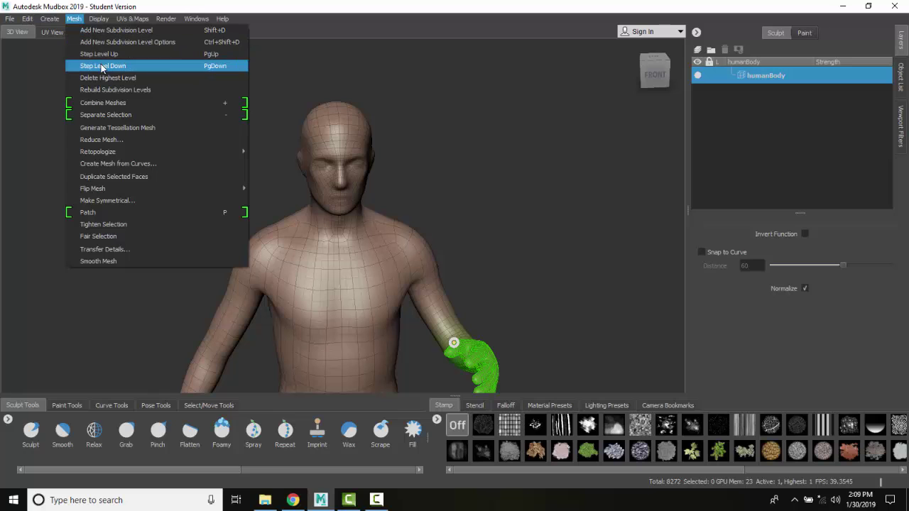
pyautogui.click(102, 66)
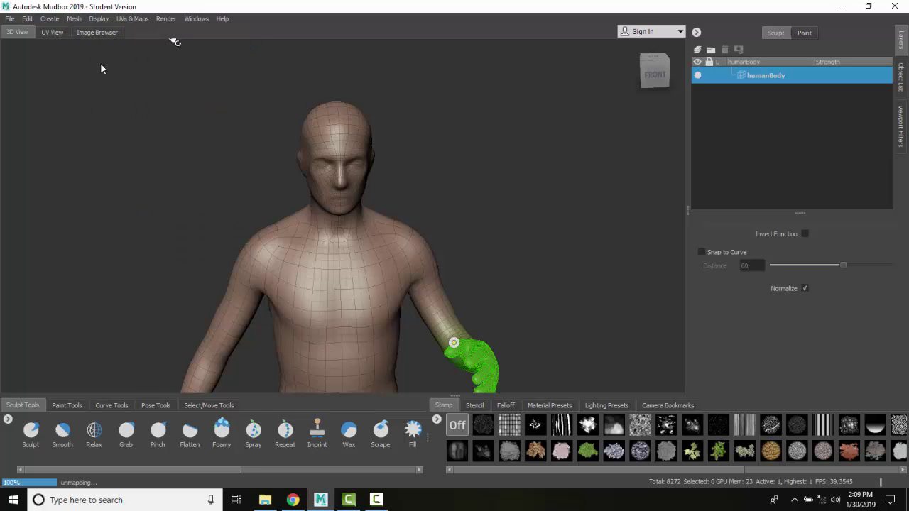
pyautogui.click(50, 19)
pyautogui.moveTo(74, 19)
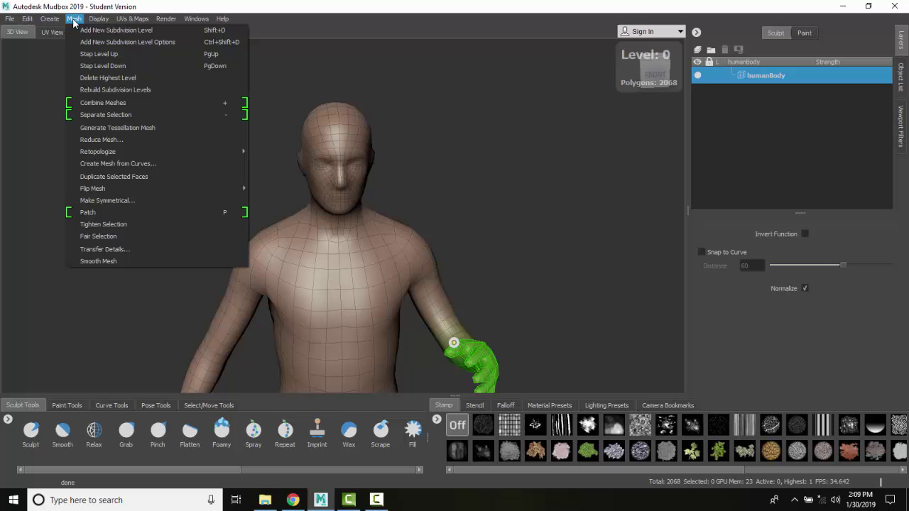
pyautogui.click(96, 65)
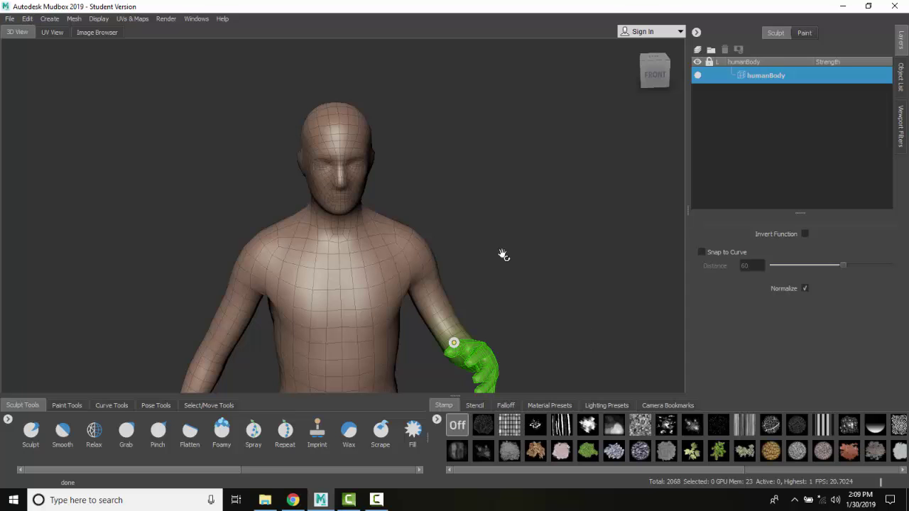
# Select the two adjacent forehead faces on either side of the head's centre line and set the topological axis from them
pyautogui.scroll(4, 385, 214)
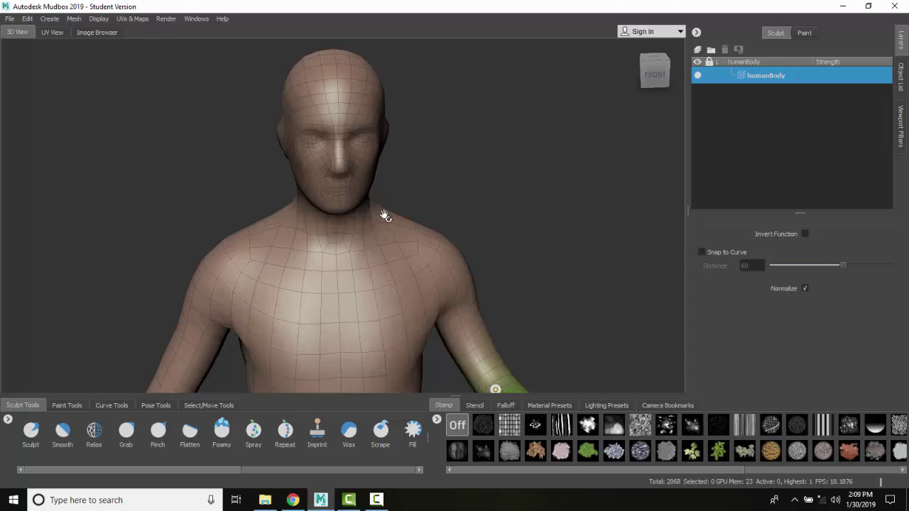
pyautogui.keyDown('alt'); pyautogui.moveTo(381, 213); pyautogui.dragTo(364, 238); pyautogui.keyUp('alt')
pyautogui.scroll(3, 365, 238)
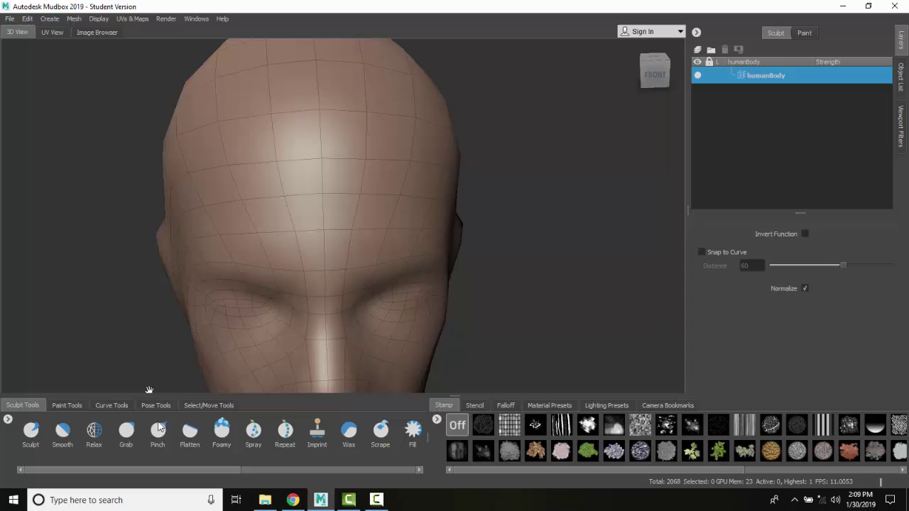
pyautogui.click(202, 405)
pyautogui.click(33, 433)
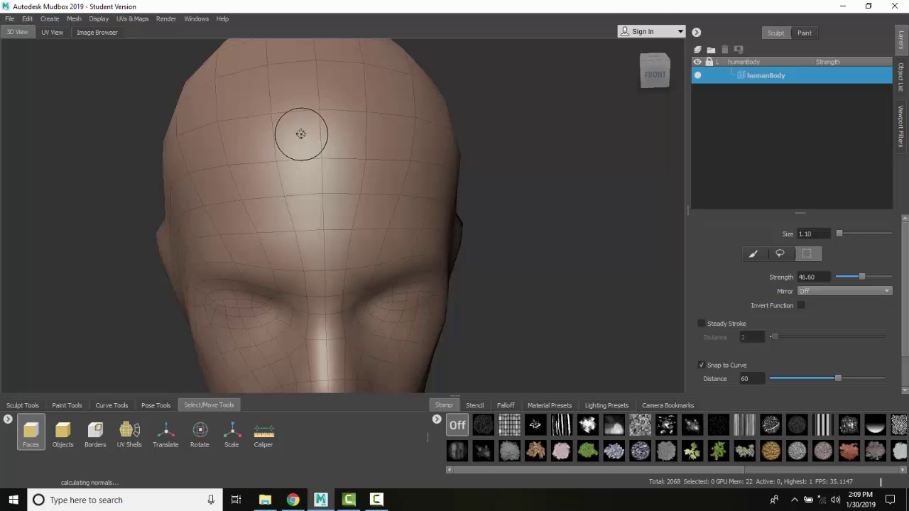
pyautogui.click(301, 134)
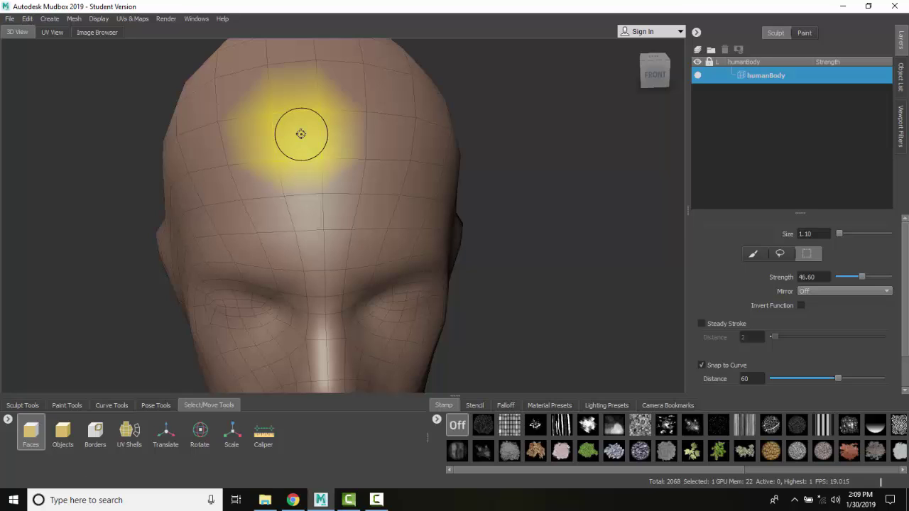
pyautogui.click(346, 133)
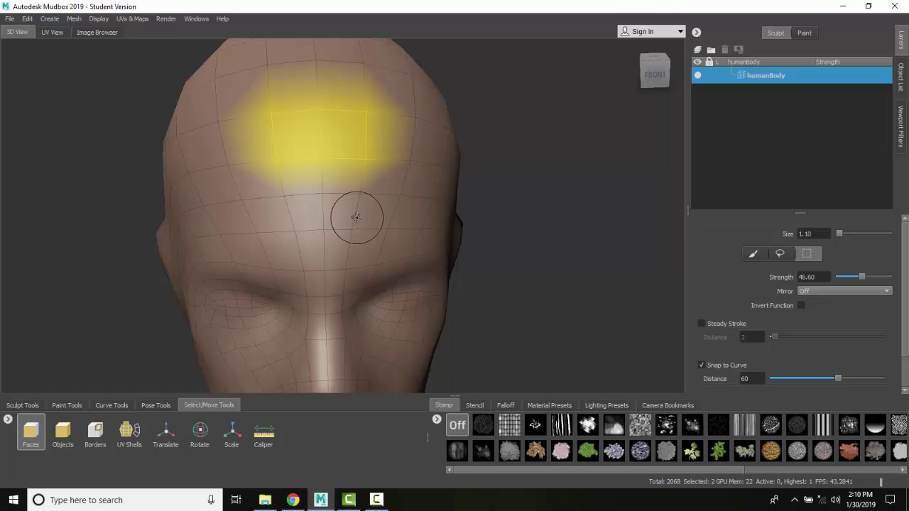
pyautogui.click(28, 19)
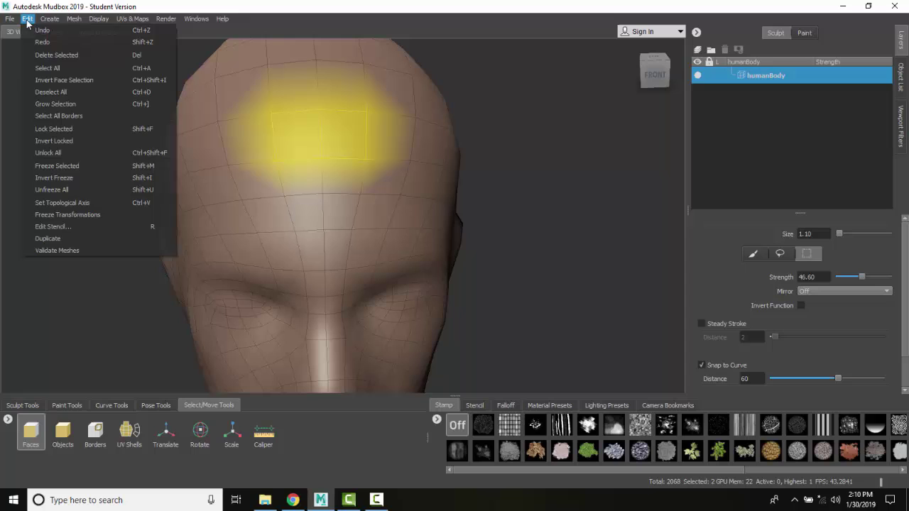
pyautogui.click(58, 205)
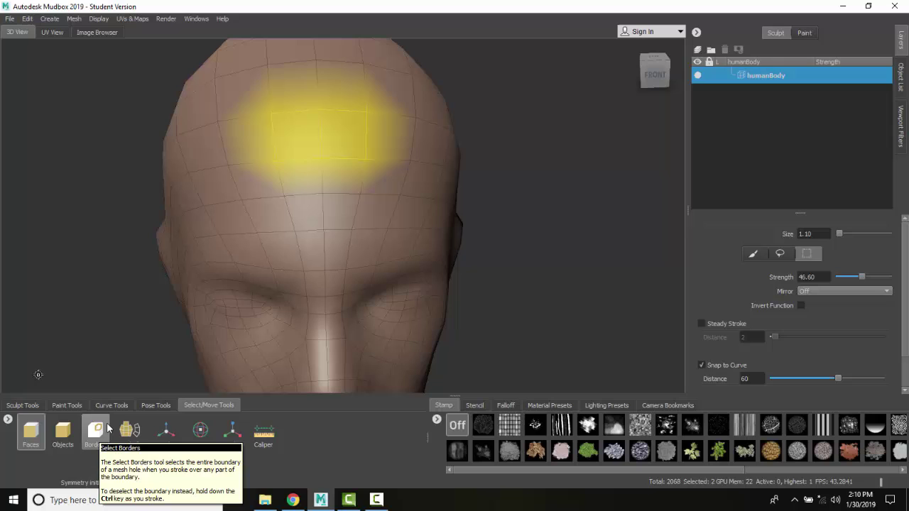
# Deselect the two forehead faces
pyautogui.scroll(-10, 300, 238)
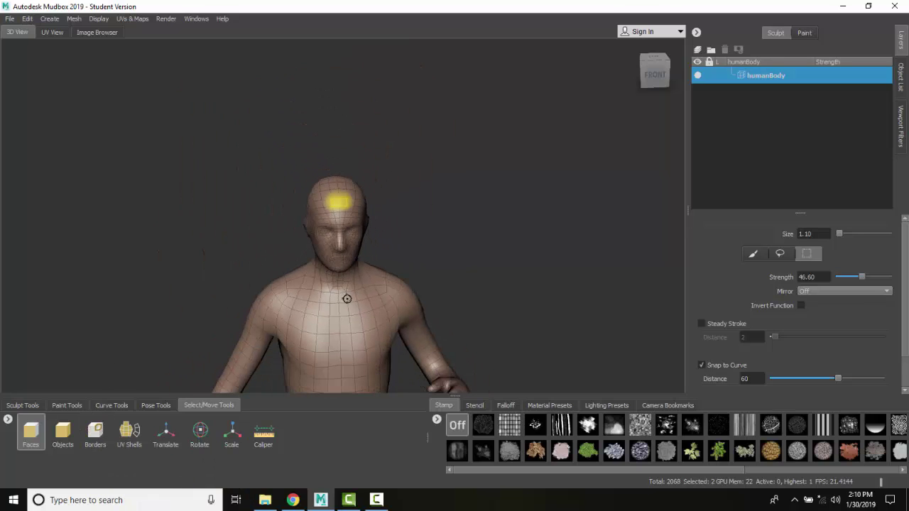
pyautogui.click(27, 19)
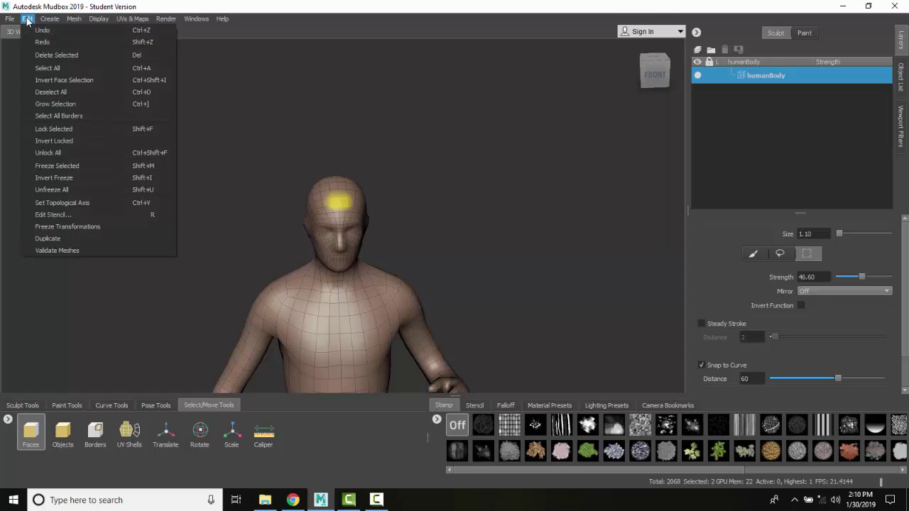
pyautogui.click(47, 92)
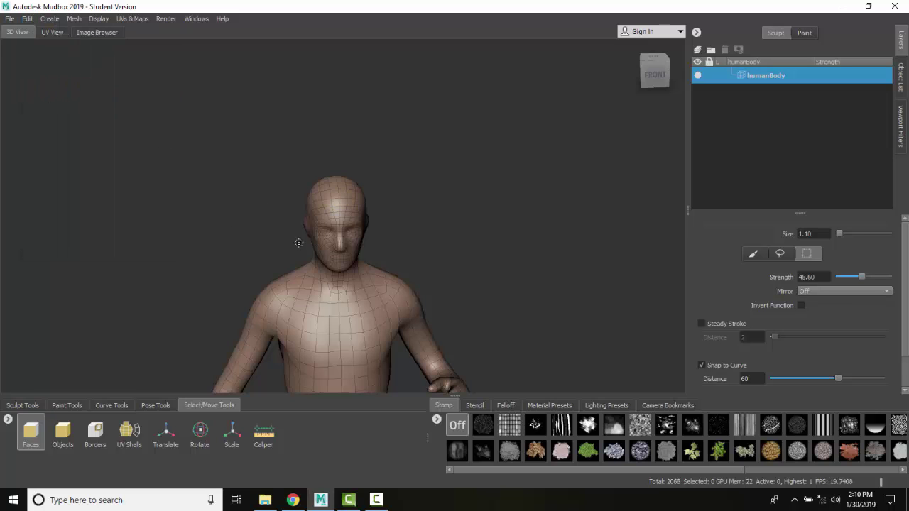
# Sculpt a bump on the figure's right chest using the Sculpt brush at size 4.91 and strength 11.40
pyautogui.keyDown('alt'); pyautogui.moveTo(322, 286); pyautogui.dragTo(277, 247); pyautogui.keyUp('alt')
pyautogui.scroll(2, 277, 247)
pyautogui.scroll(3, 278, 209)
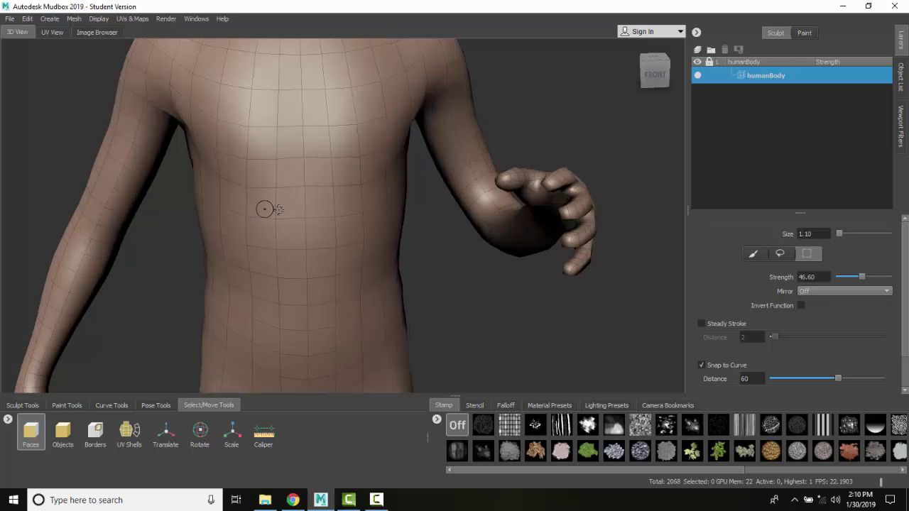
pyautogui.click(21, 406)
pyautogui.click(31, 430)
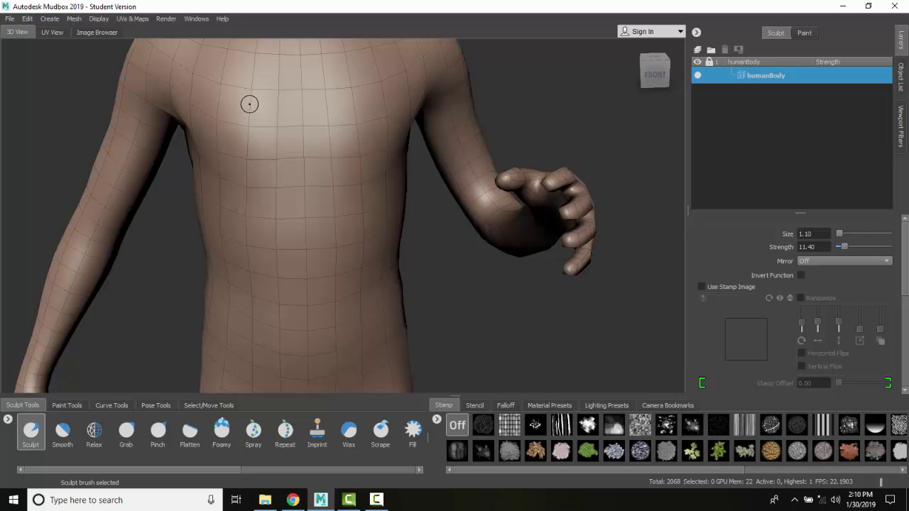
pyautogui.moveTo(839, 234); pyautogui.dragTo(846, 234)
pyautogui.moveTo(848, 239); pyautogui.dragTo(843, 239)
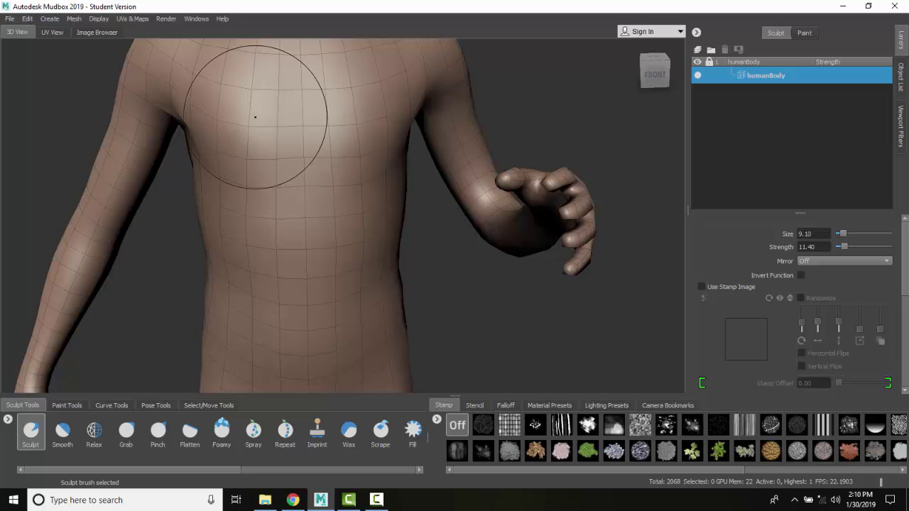
pyautogui.moveTo(255, 117)
pyautogui.mouseDown()
pyautogui.moveTo(226, 118)
pyautogui.moveTo(239, 101)
pyautogui.moveTo(236, 111)
pyautogui.mouseUp()
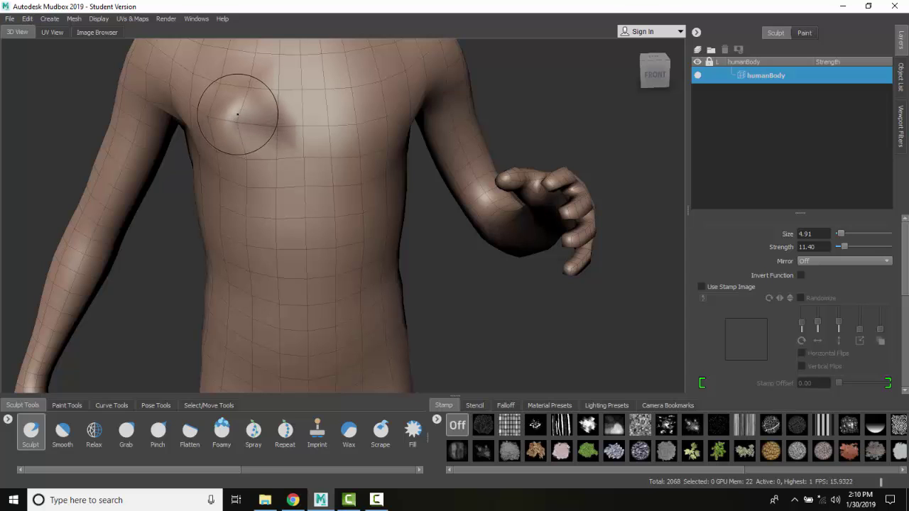
# Step the mesh up to level 1 and sculpt a small raised point on the bump on the figure's right chest
pyautogui.click(71, 20)
pyautogui.click(88, 54)
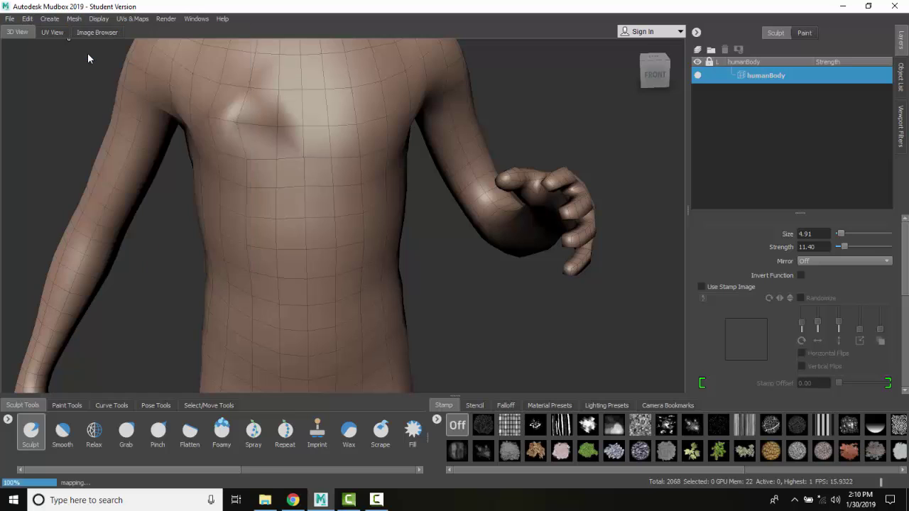
pyautogui.click(74, 19)
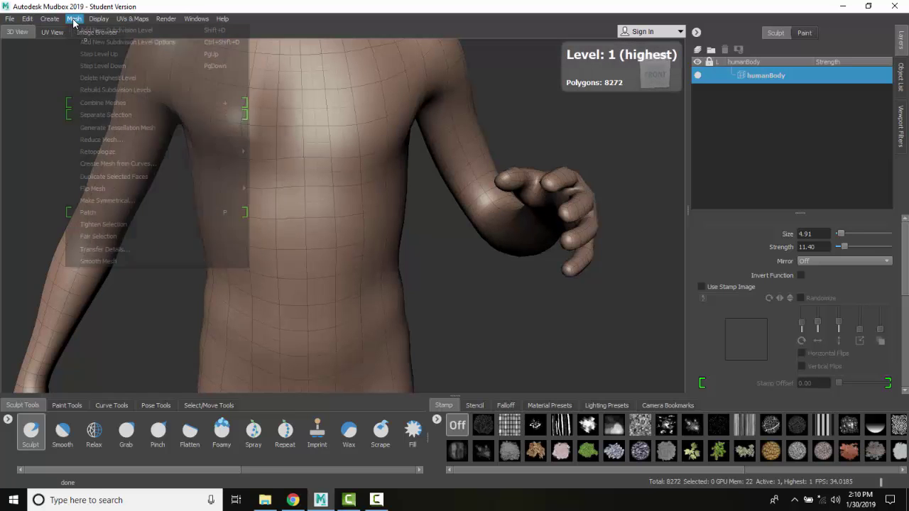
pyautogui.click(87, 54)
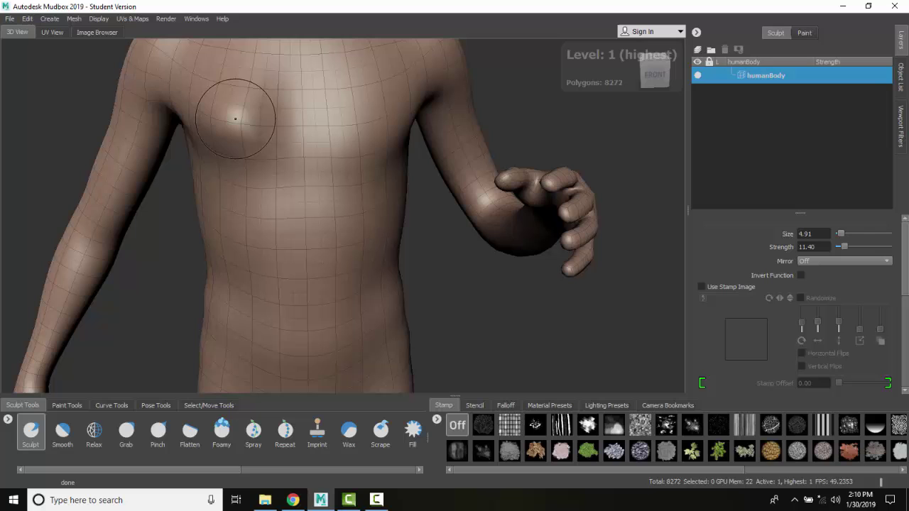
pyautogui.moveTo(234, 119); pyautogui.dragTo(236, 115)
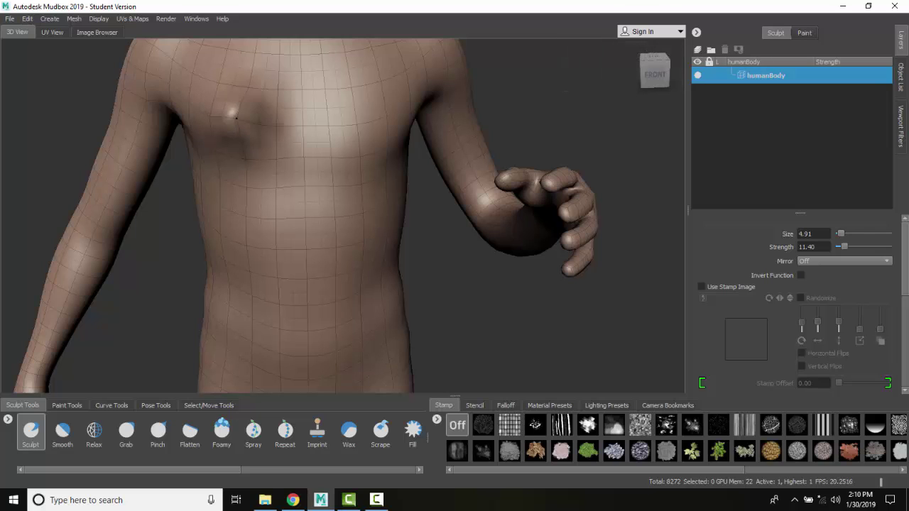
# Try to mirror the humanBody layer without any faces selected
pyautogui.keyDown('alt'); pyautogui.moveTo(337, 117); pyautogui.dragTo(345, 138); pyautogui.keyUp('alt')
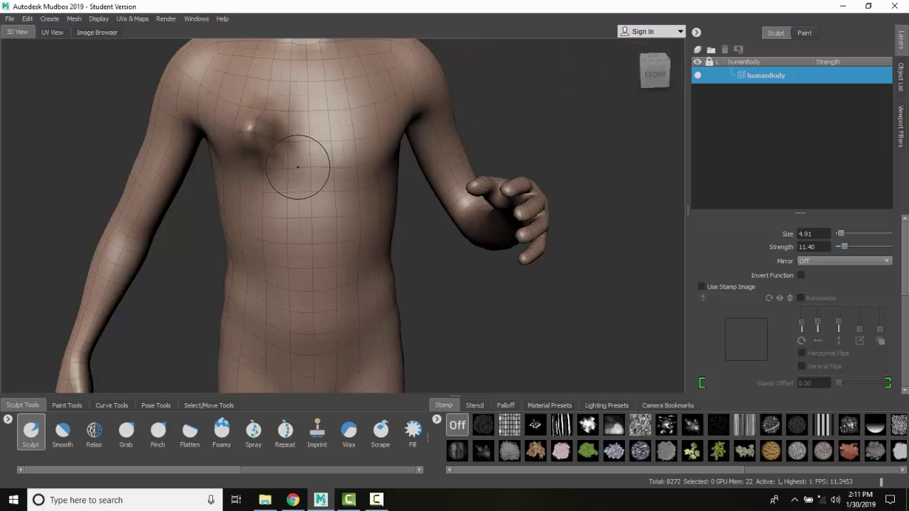
pyautogui.scroll(-2, 344, 168)
pyautogui.scroll(2, 311, 136)
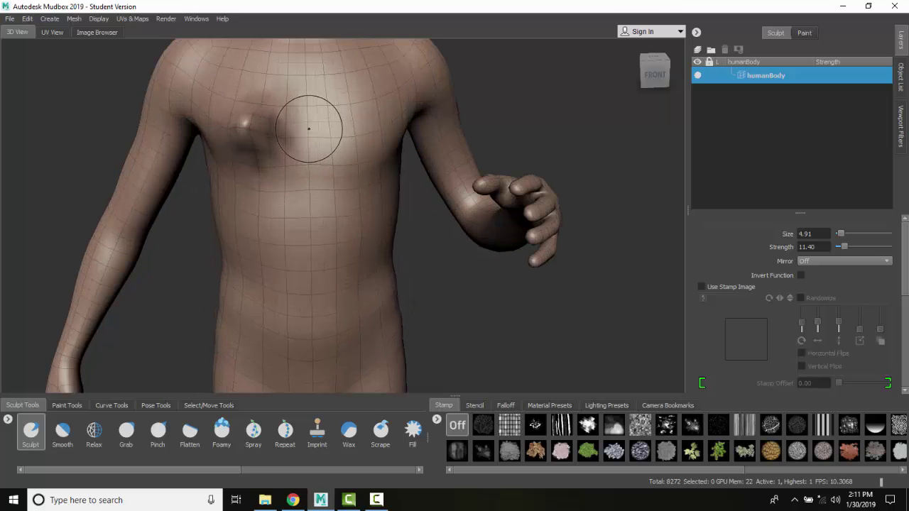
pyautogui.scroll(1, 338, 113)
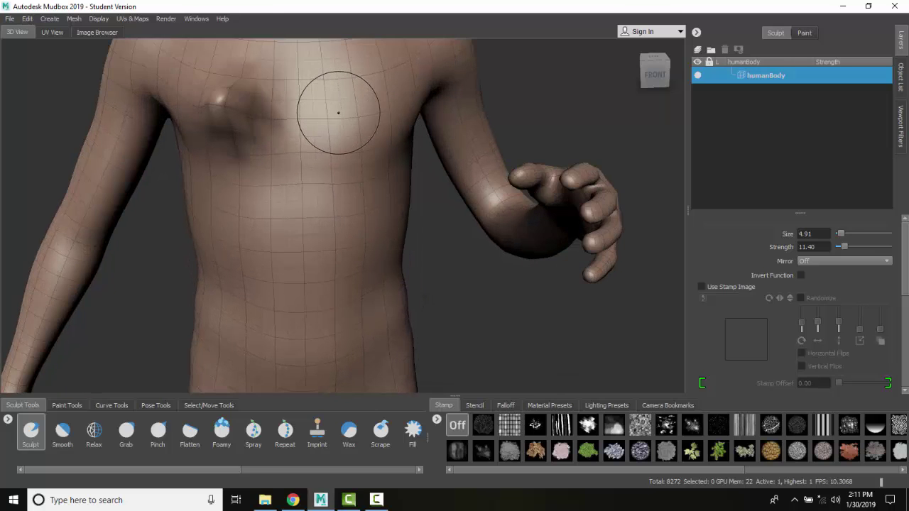
pyautogui.scroll(-2, 338, 112)
pyautogui.scroll(1, 340, 154)
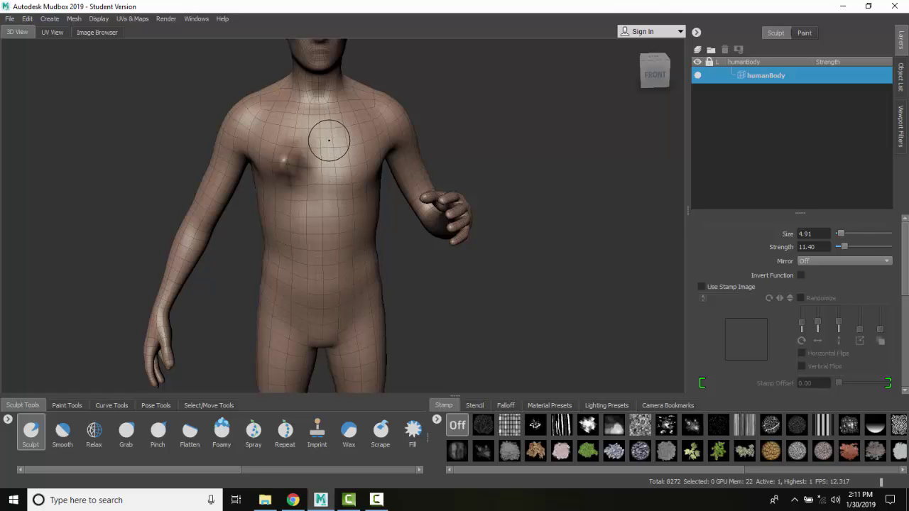
pyautogui.keyDown('alt'); pyautogui.moveTo(315, 167); pyautogui.dragTo(325, 174); pyautogui.keyUp('alt')
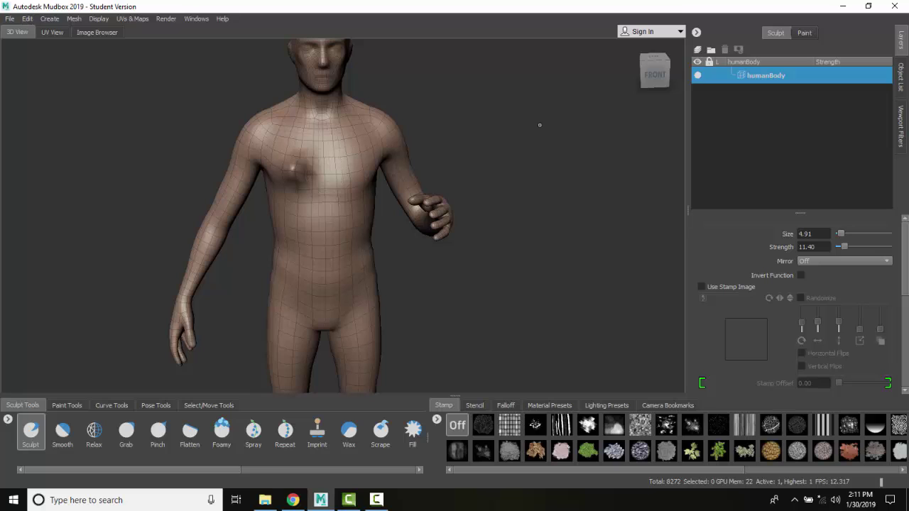
pyautogui.rightClick(781, 80)
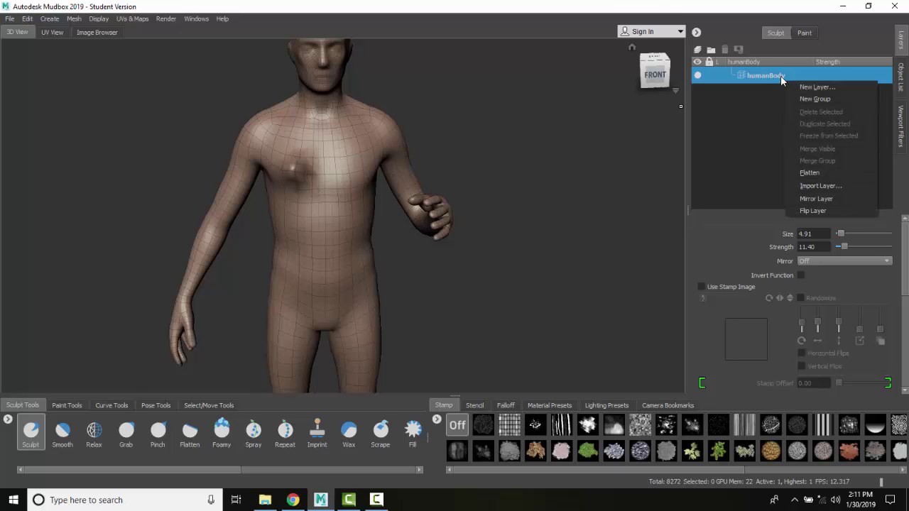
pyautogui.click(824, 200)
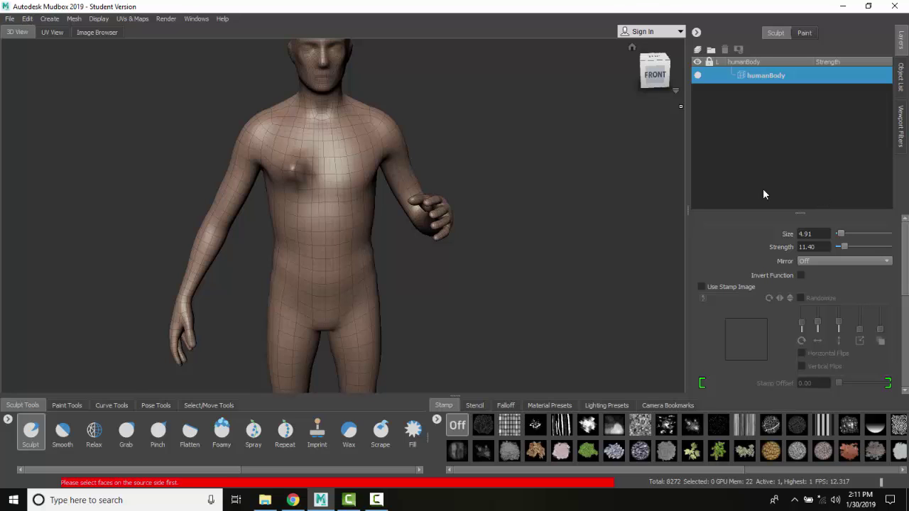
# Select the faces around the sculpted bump on the figure's right chest with the rectangular selection mode and mirror the humanBody layer
pyautogui.click(287, 184)
pyautogui.click(199, 406)
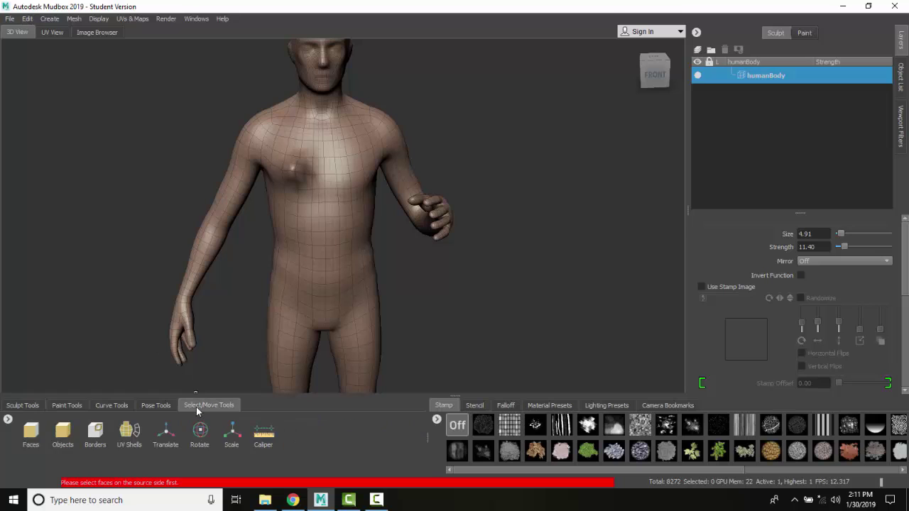
pyautogui.click(46, 447)
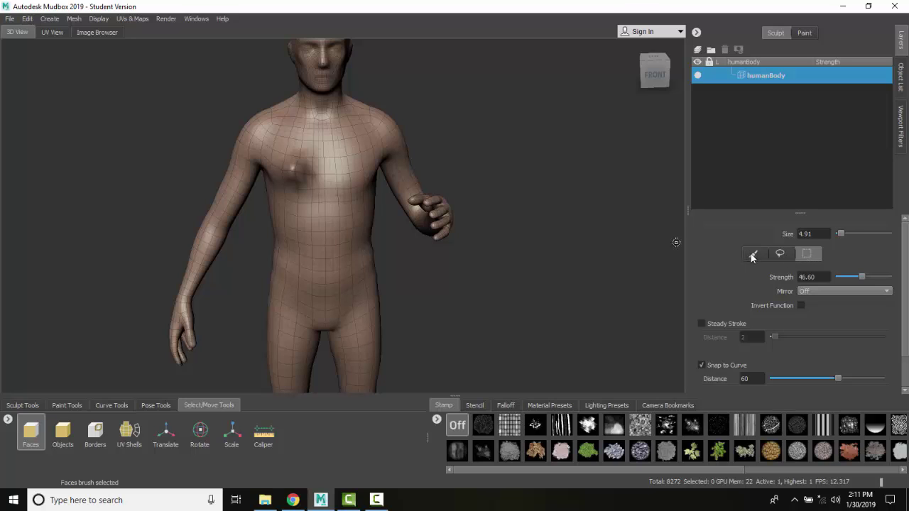
pyautogui.click(808, 254)
pyautogui.moveTo(272, 145); pyautogui.dragTo(320, 192)
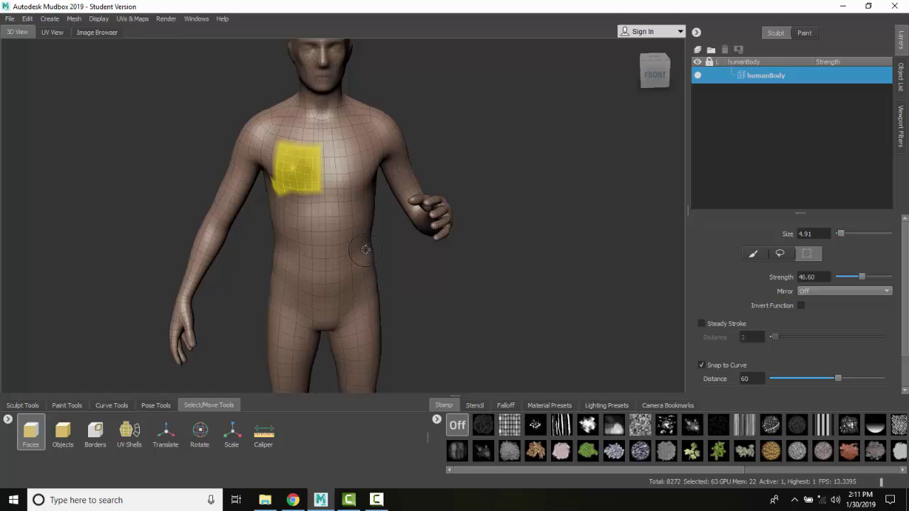
pyautogui.scroll(3, 311, 179)
pyautogui.scroll(1, 302, 167)
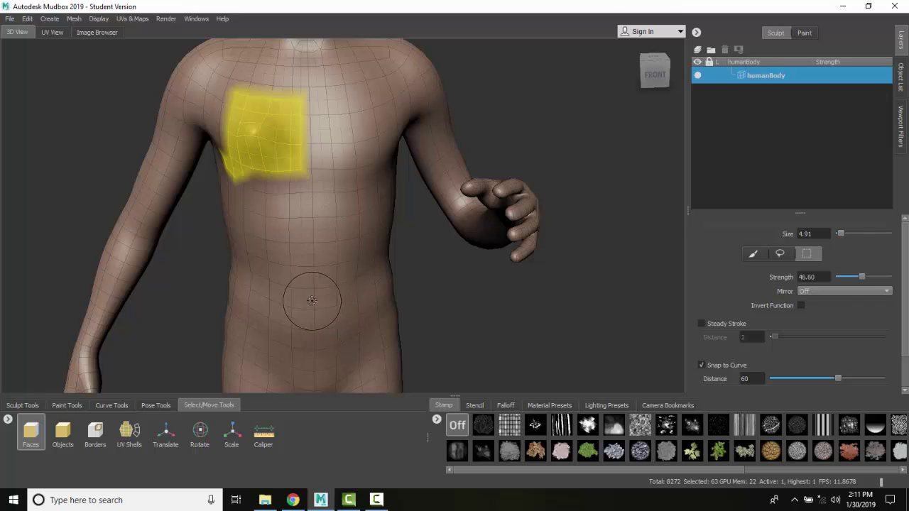
pyautogui.rightClick(812, 77)
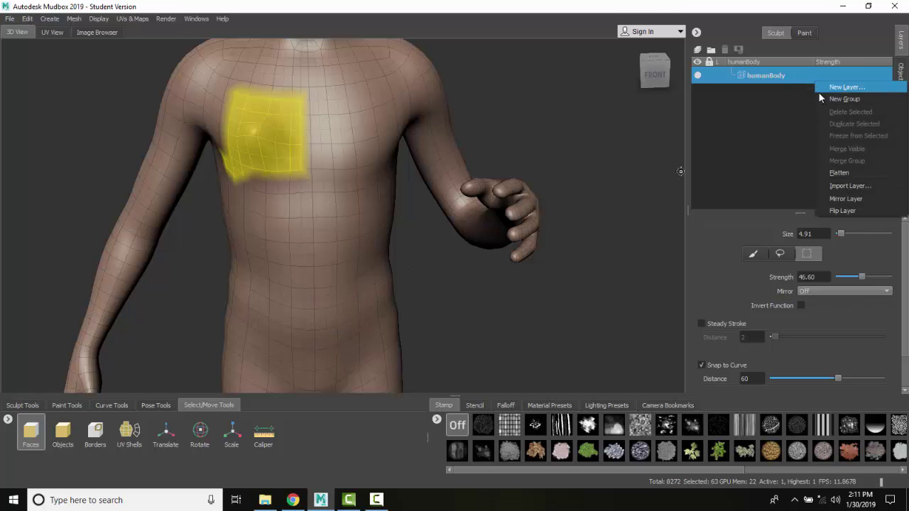
pyautogui.click(842, 200)
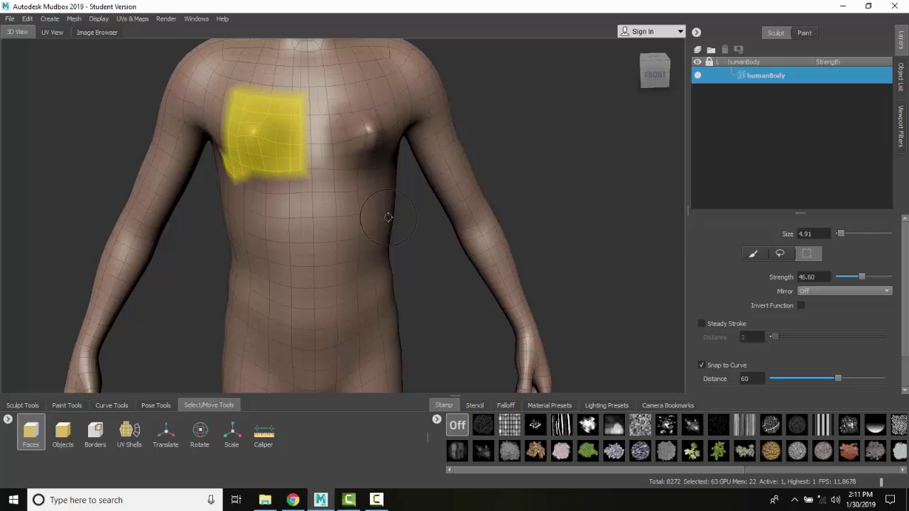
# Deselect all faces on the chest
pyautogui.scroll(-2, 359, 234)
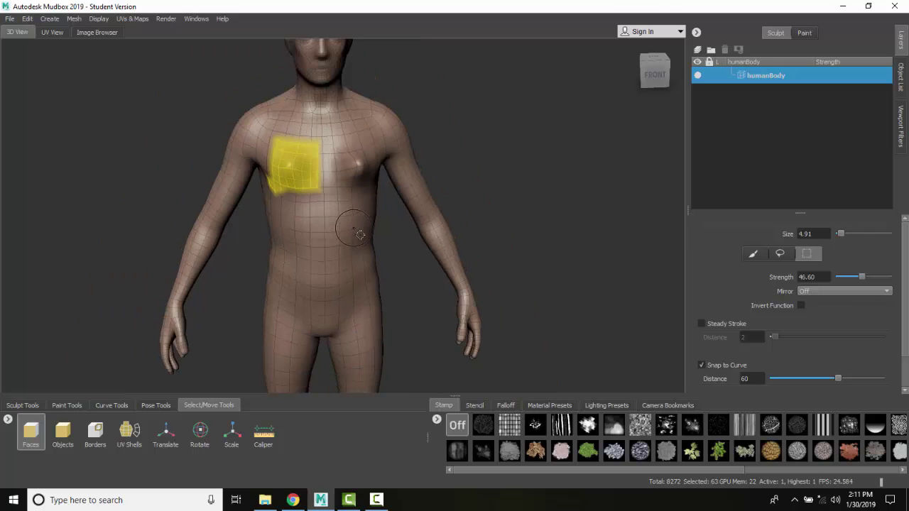
pyautogui.click(28, 20)
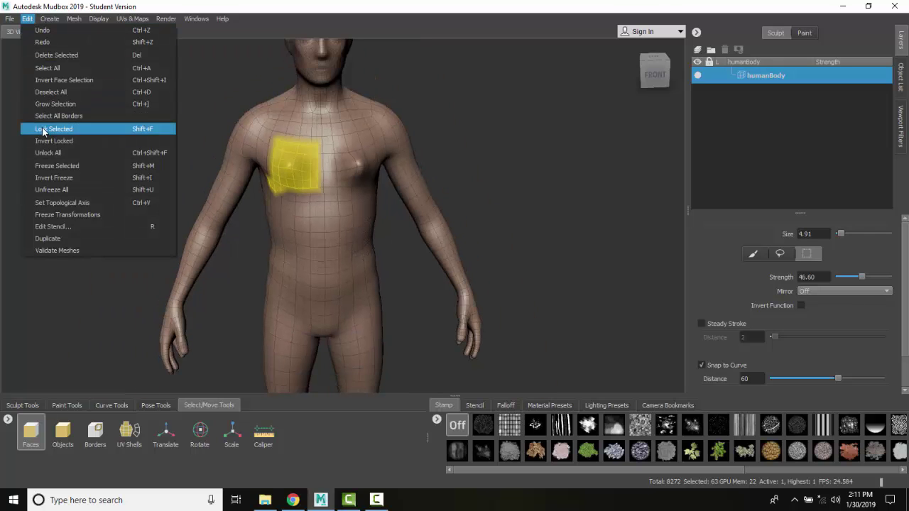
pyautogui.click(45, 92)
pyautogui.scroll(-3, 416, 179)
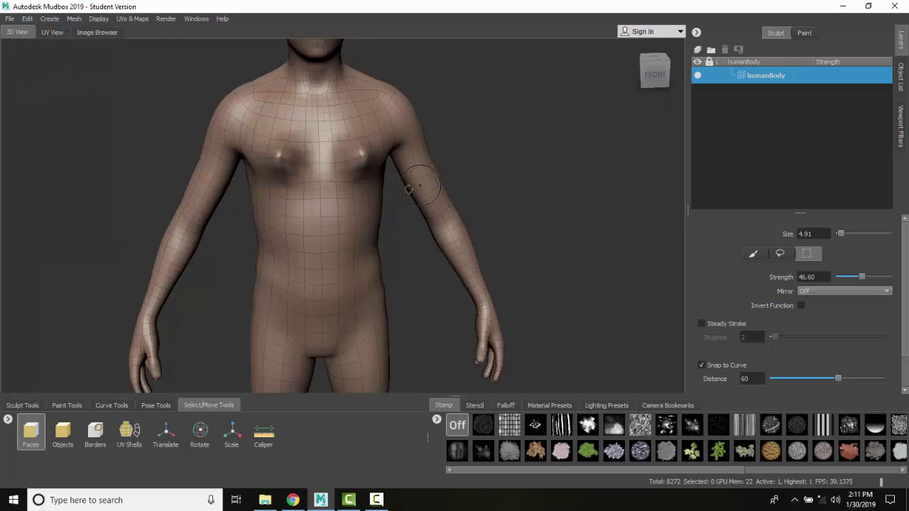